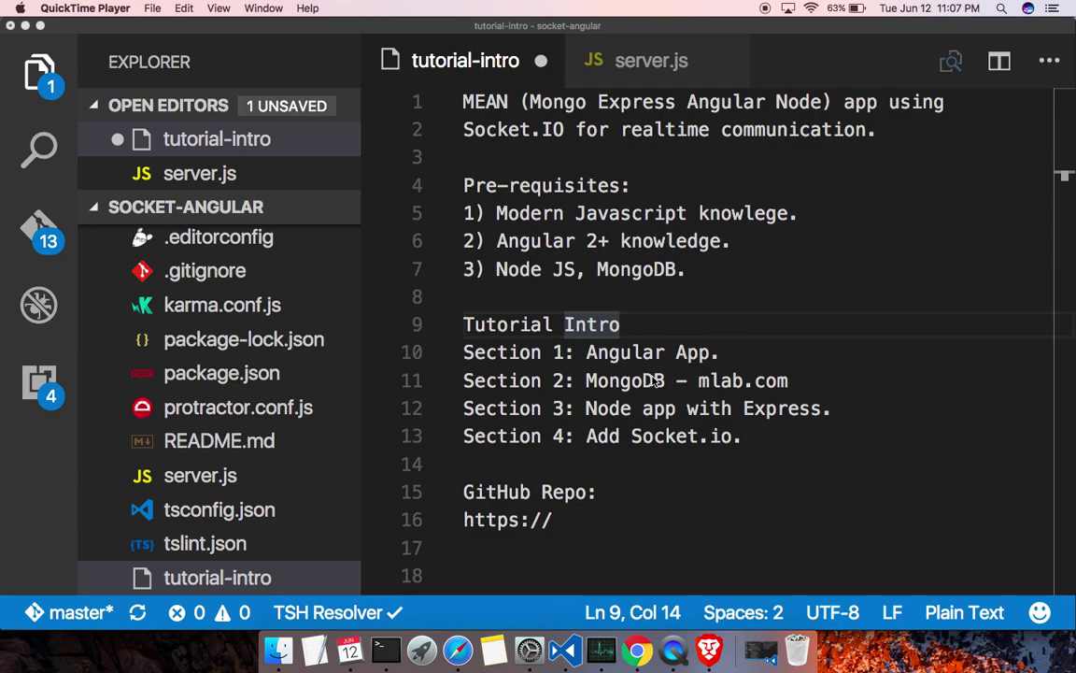
- Switch to Chrome and open the account sign-up page of mlab.com
{"action": "left_click", "coordinate": [643, 333]}
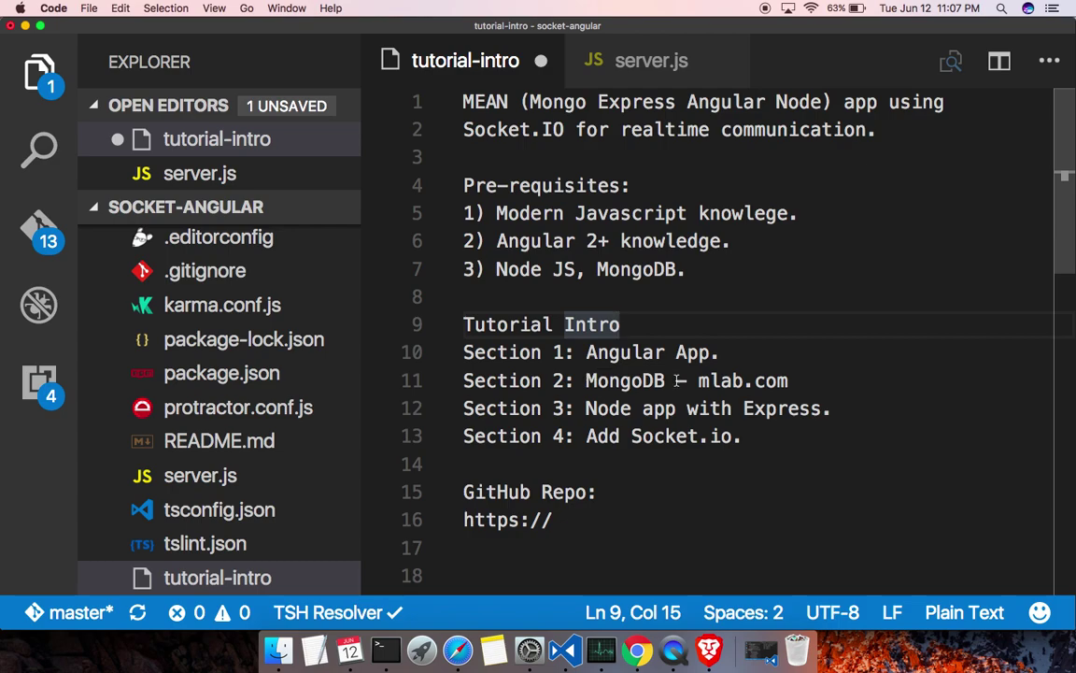
{"action": "left_click", "coordinate": [637, 652]}
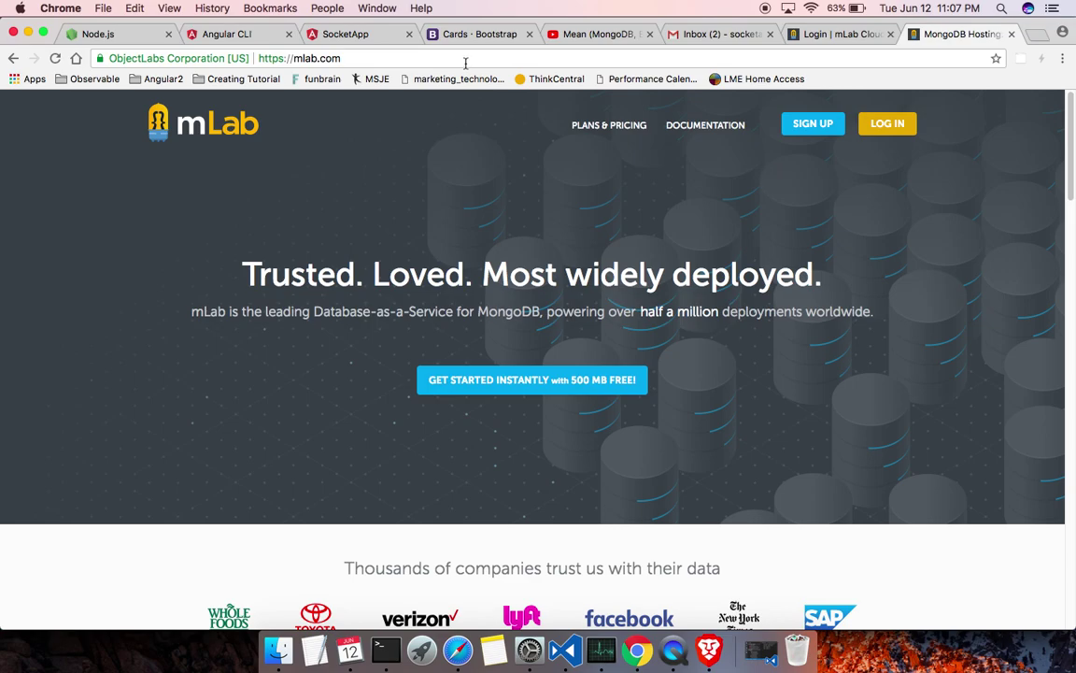
{"action": "left_click", "coordinate": [431, 57]}
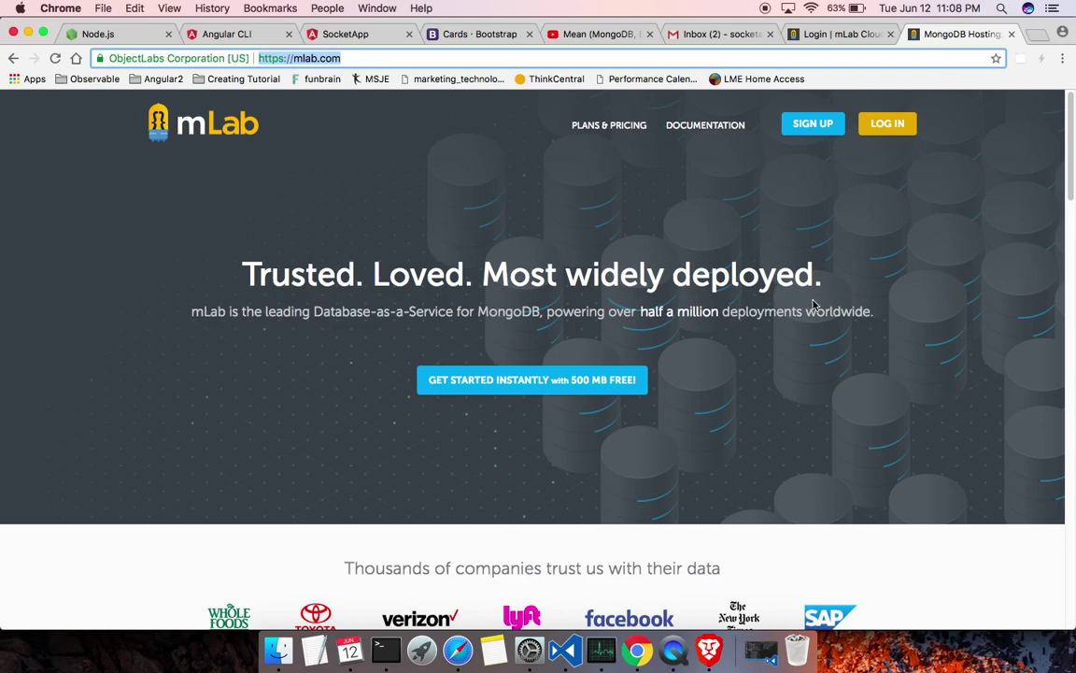
{"action": "left_click", "coordinate": [628, 56]}
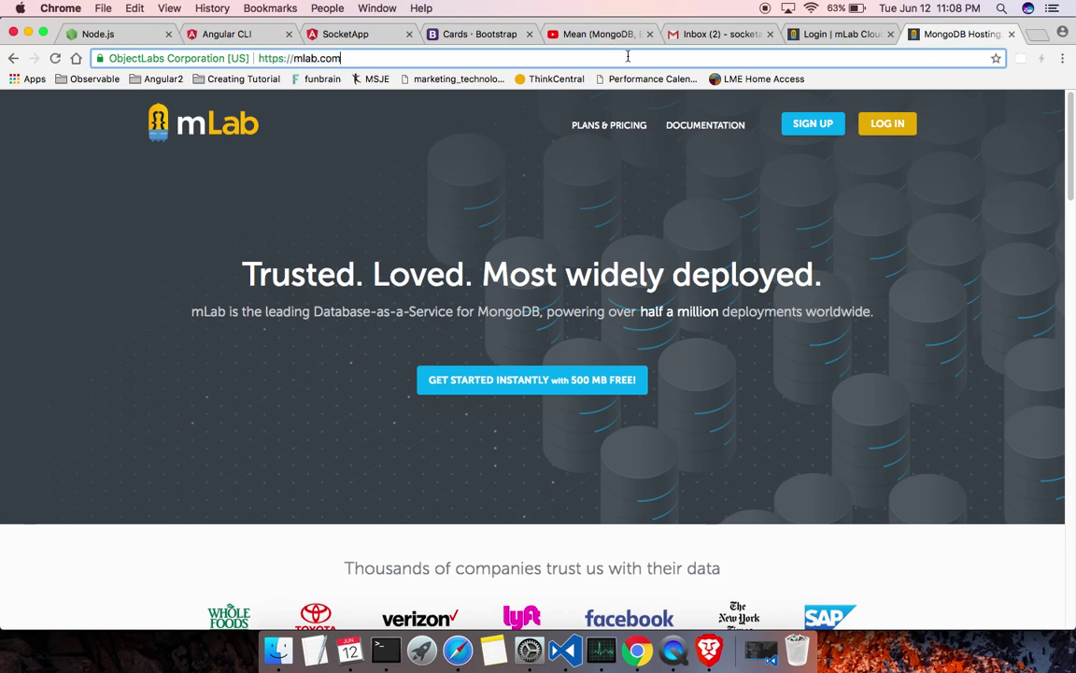
{"action": "left_click", "coordinate": [827, 129]}
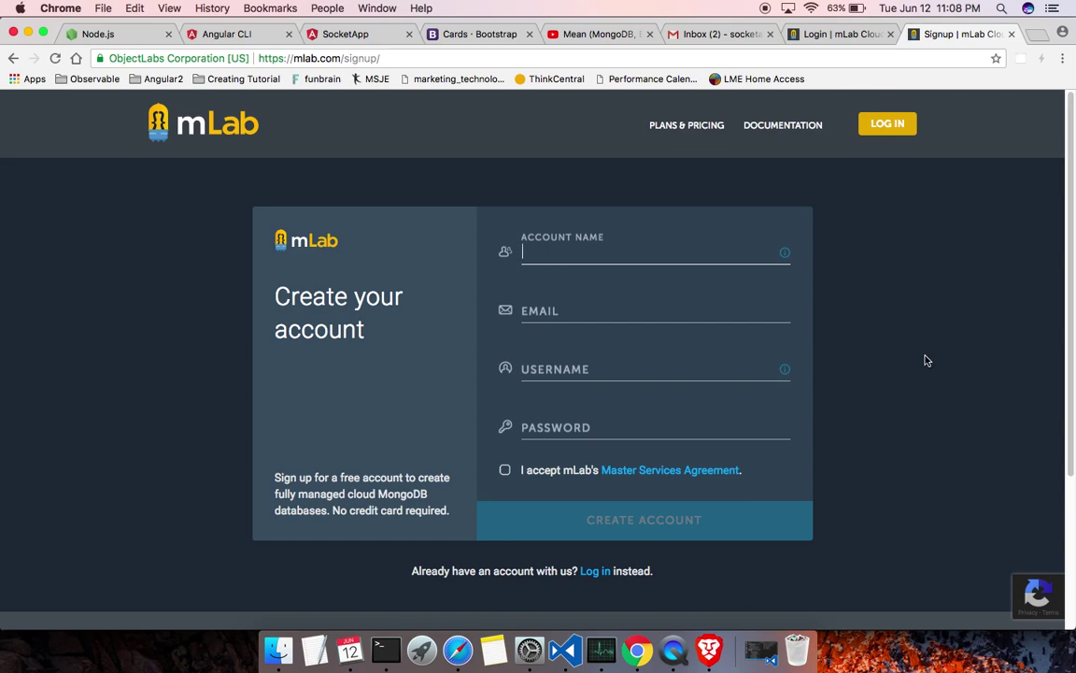
- Log in to mLab on the already open login page with the account username and password
{"action": "left_click", "coordinate": [840, 34]}
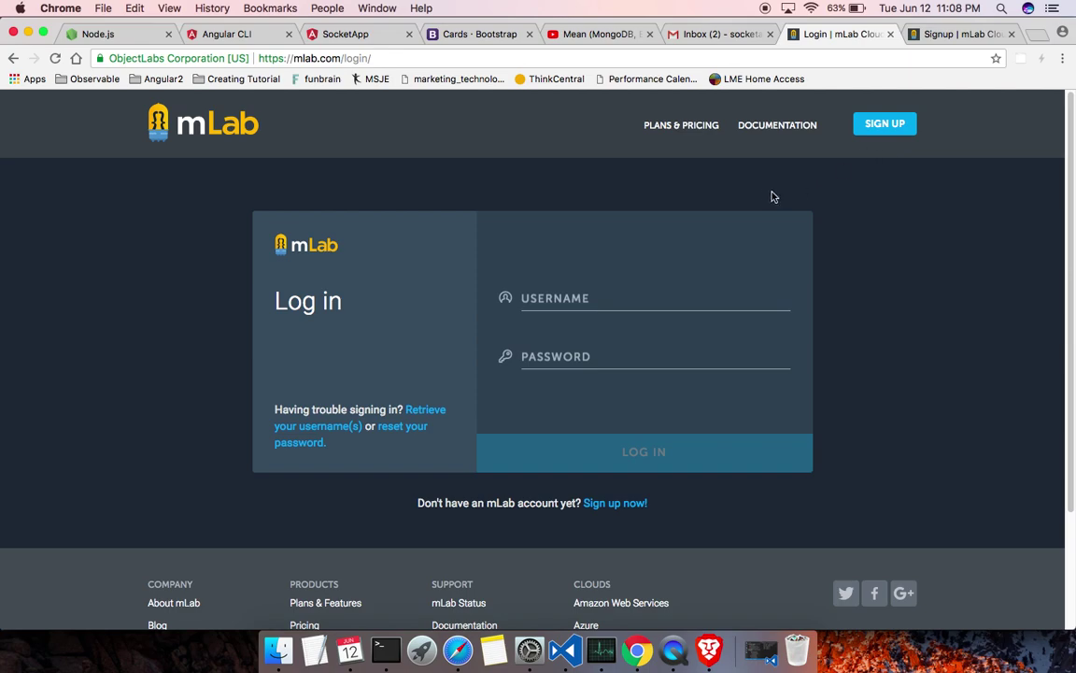
{"action": "key", "text": "Tab"}
{"action": "key", "text": "Tab"}
{"action": "key", "text": "Tab"}
{"action": "key", "text": "Tab"}
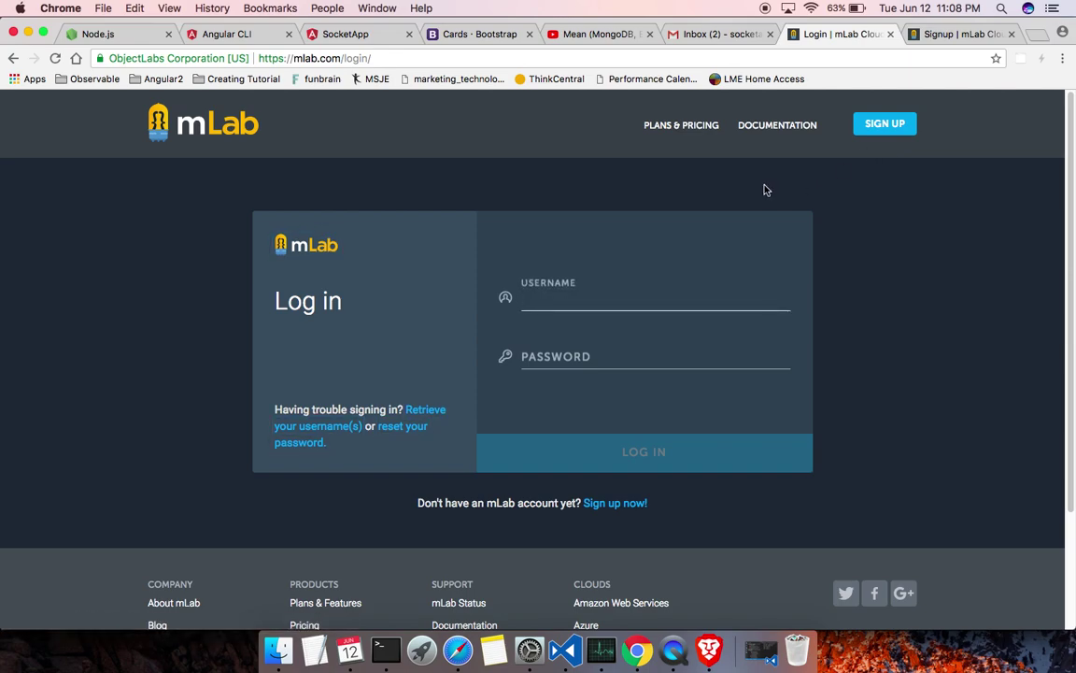
{"action": "type", "text": "soc"}
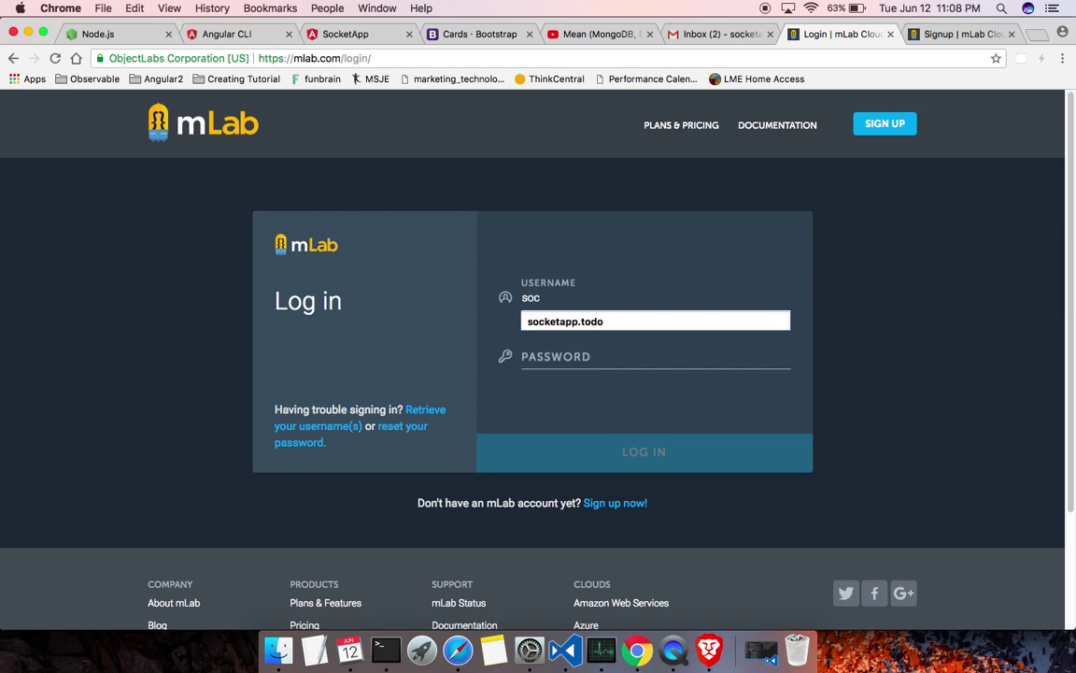
{"action": "left_click", "coordinate": [660, 325]}
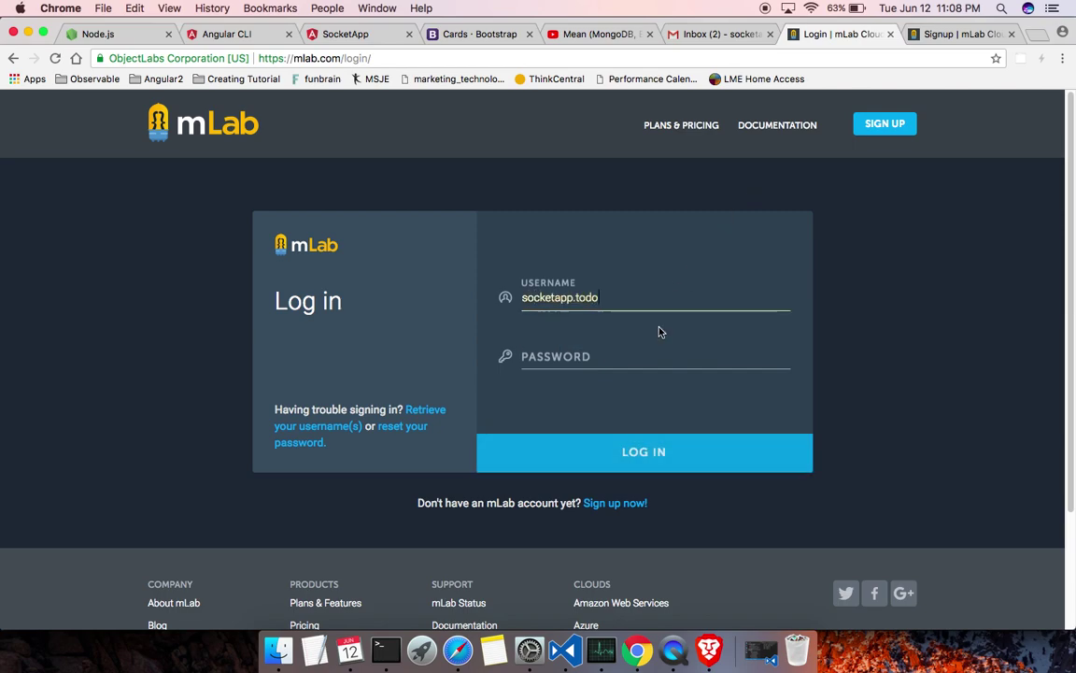
{"action": "left_click", "coordinate": [618, 362]}
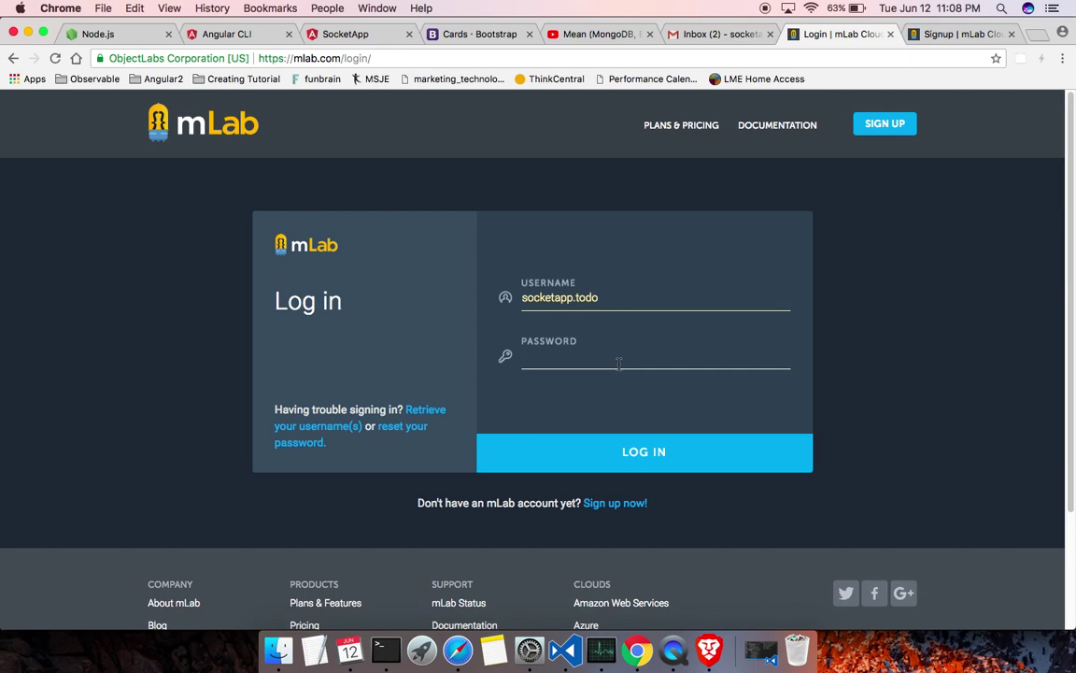
{"action": "type", "text": "•••••••"}
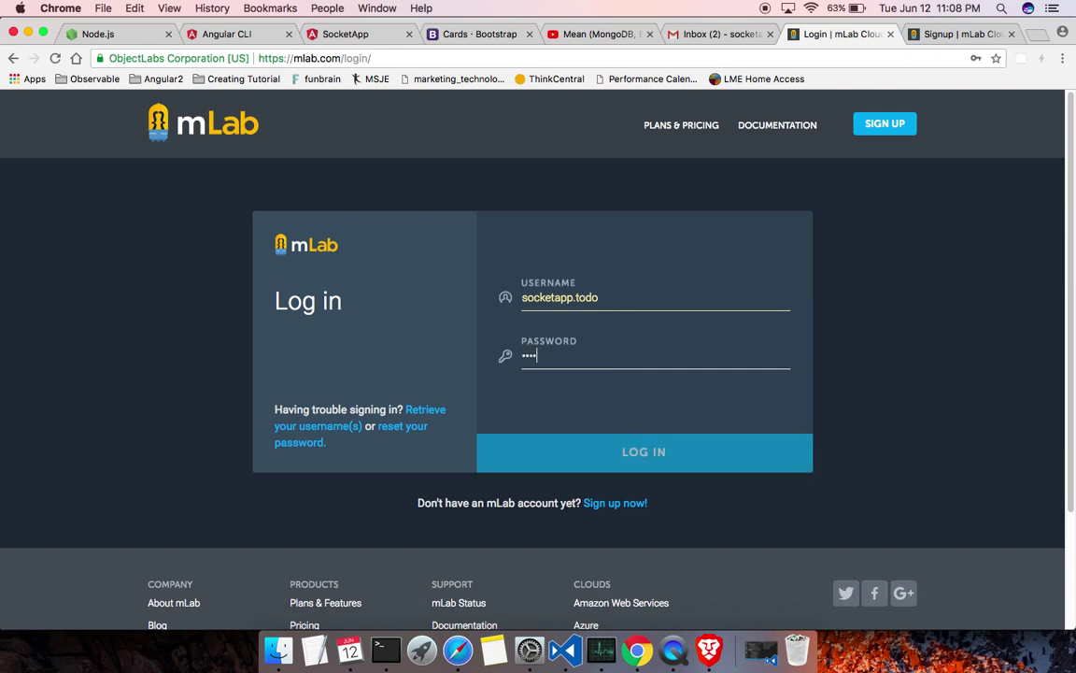
{"action": "type", "text": "•"}
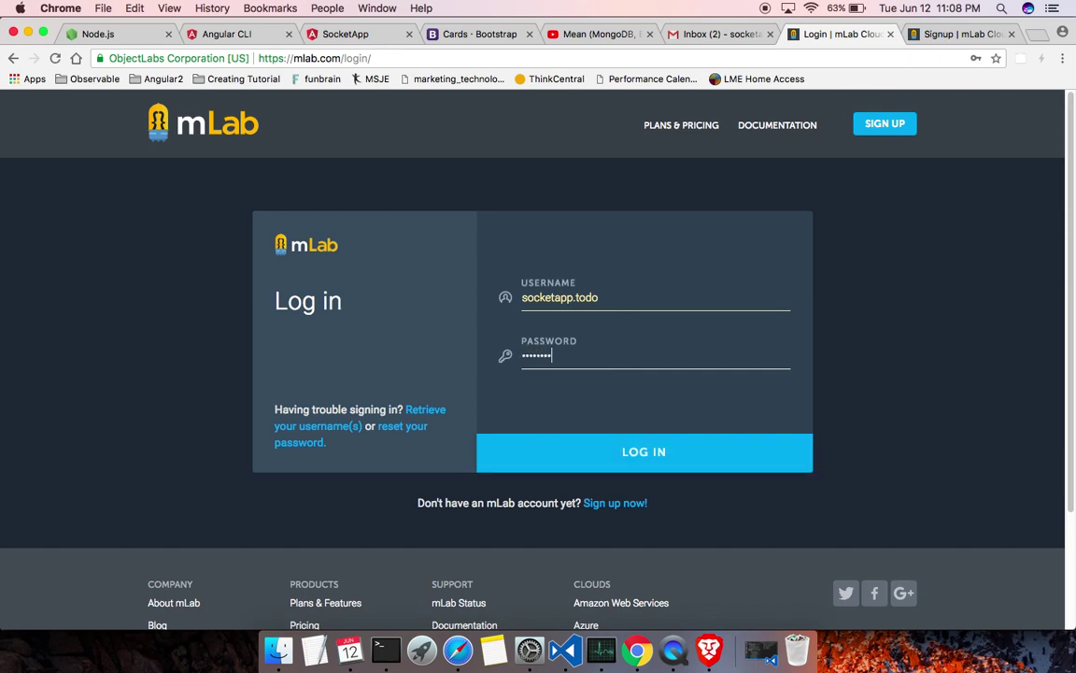
{"action": "type", "text": "•••"}
{"action": "left_click", "coordinate": [642, 452]}
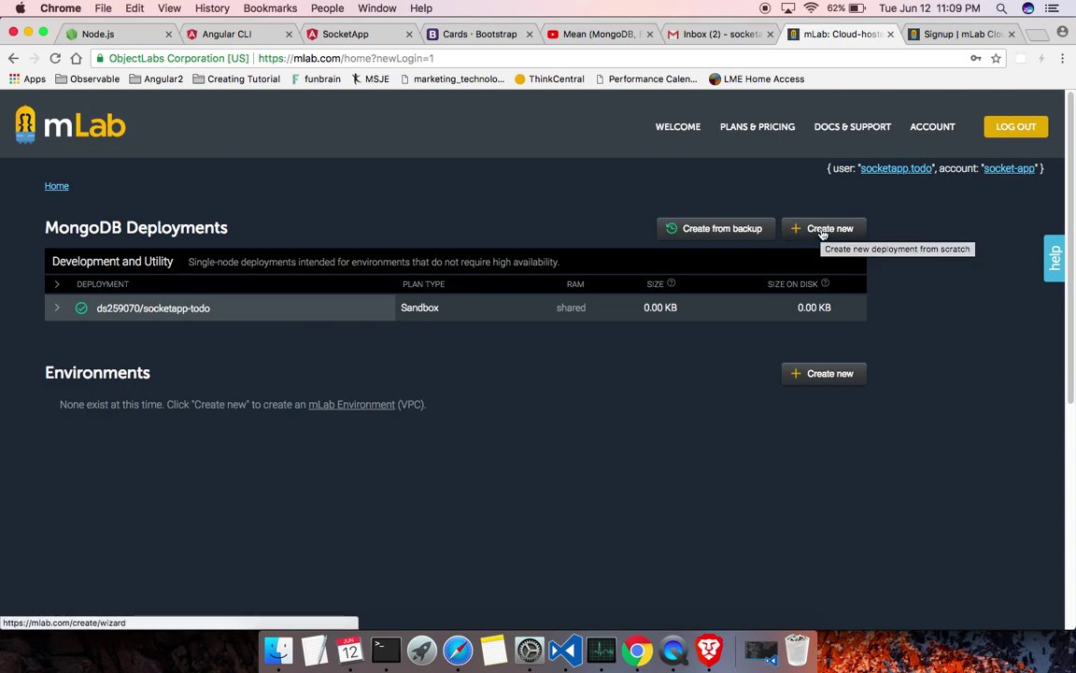
- Start a new MongoDB deployment on Amazon Web Services with the free Sandbox plan in region US East (Virginia) (us-east-1)
{"action": "left_click", "coordinate": [822, 229]}
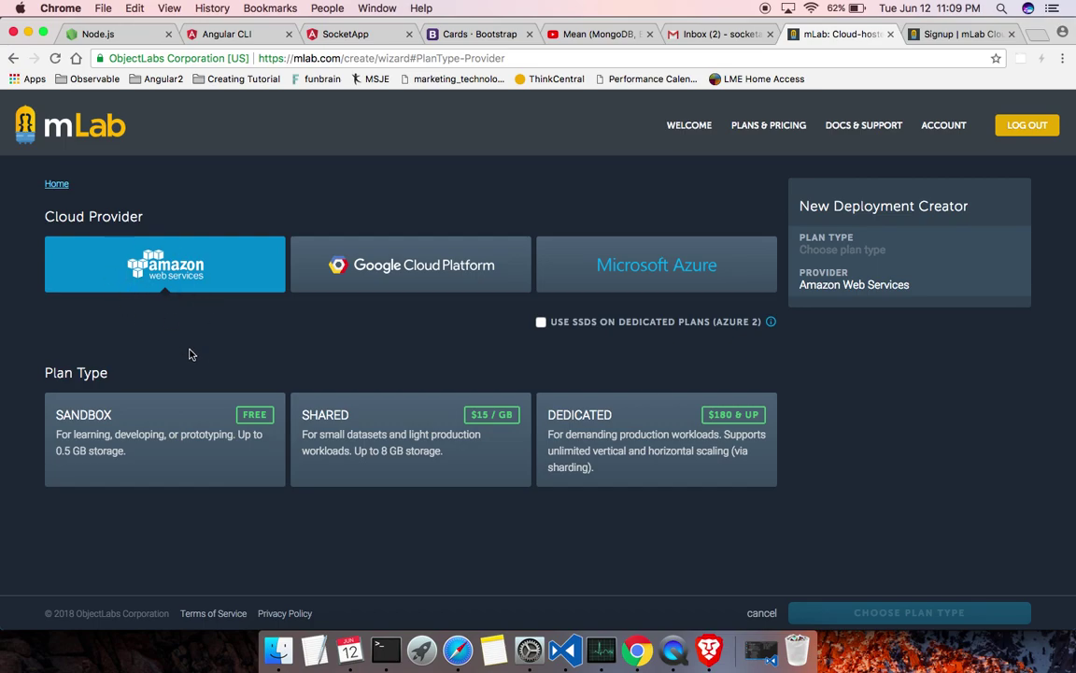
{"action": "left_click", "coordinate": [201, 447]}
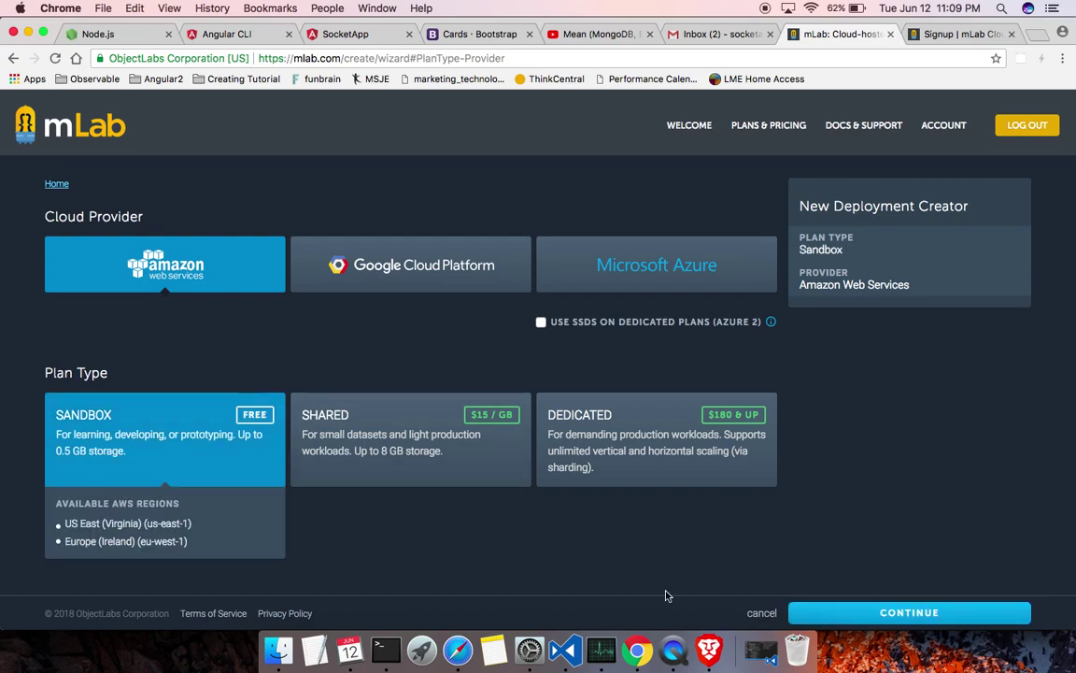
{"action": "left_click", "coordinate": [923, 616]}
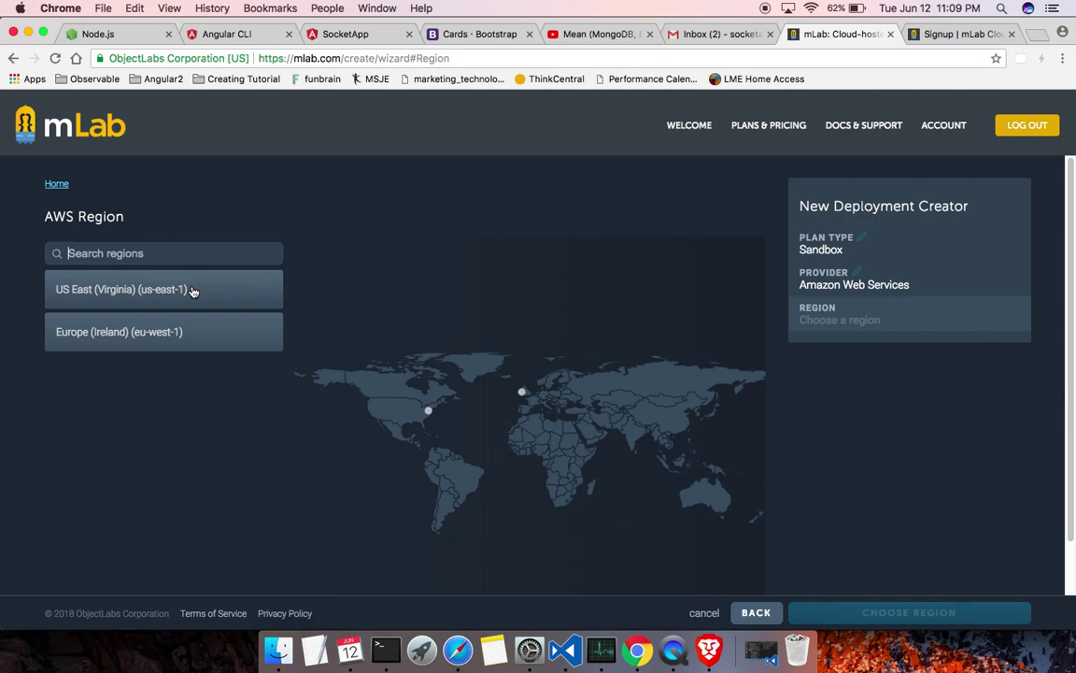
{"action": "left_click", "coordinate": [200, 292]}
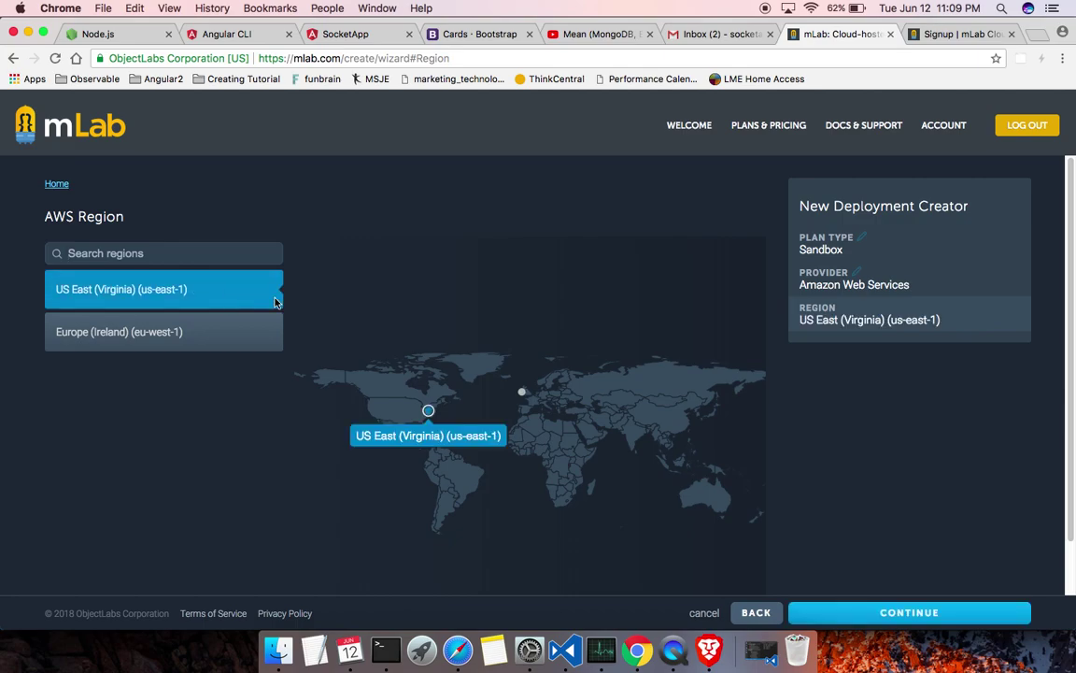
{"action": "left_click", "coordinate": [886, 619]}
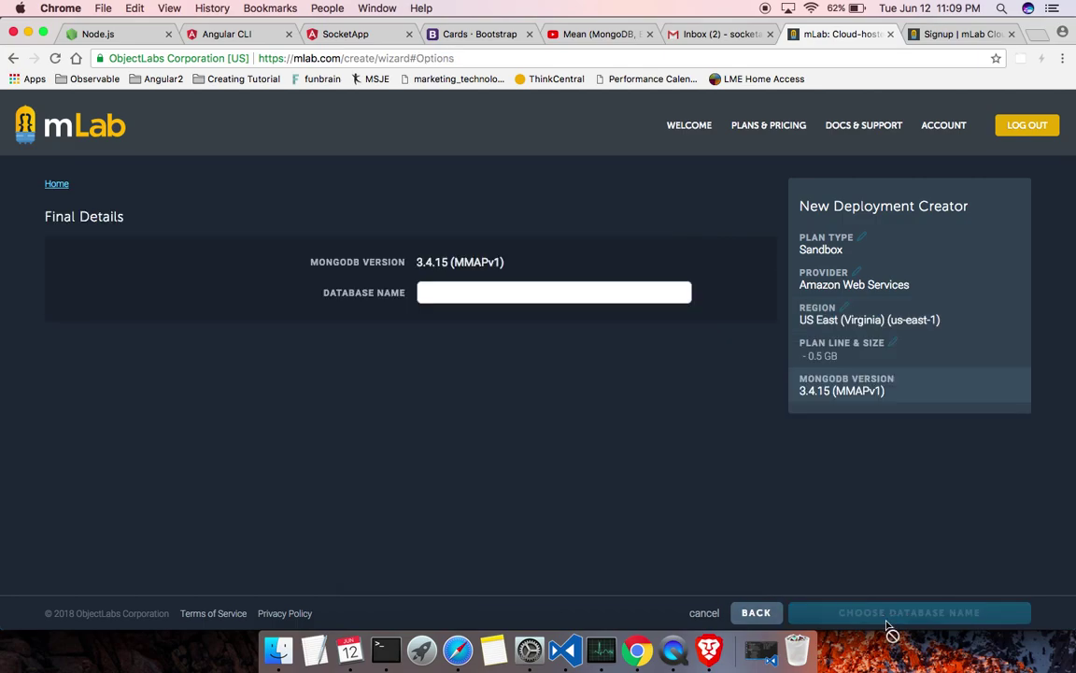
- Name the new database sockapp-todo2 and submit the deployment order
{"action": "left_click", "coordinate": [528, 295]}
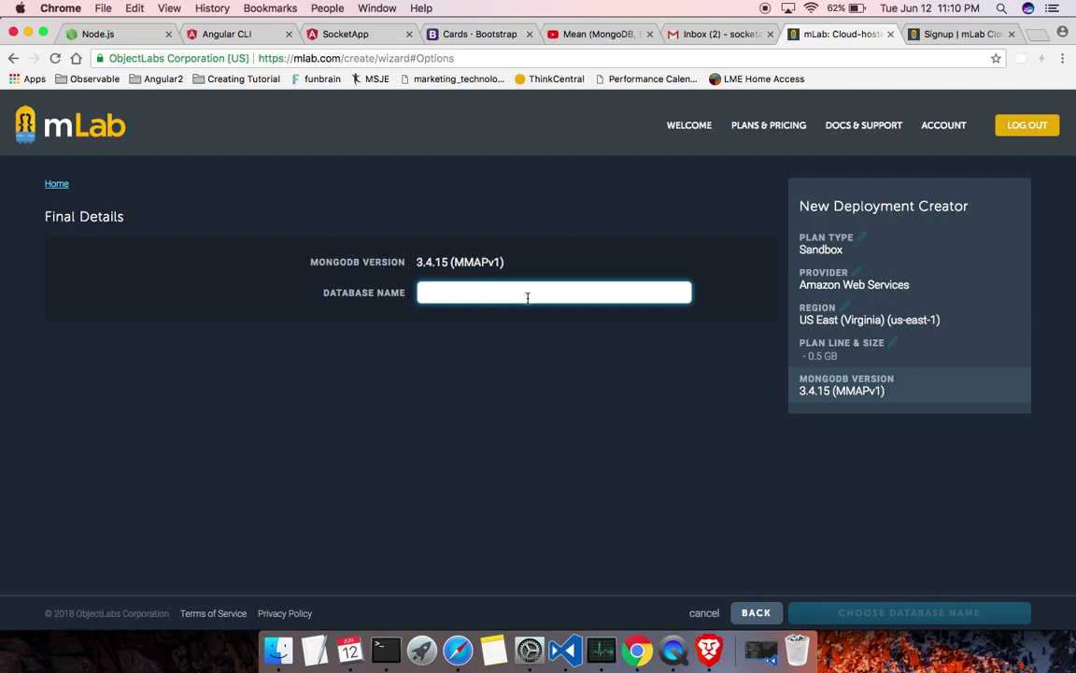
{"action": "type", "text": "sock"}
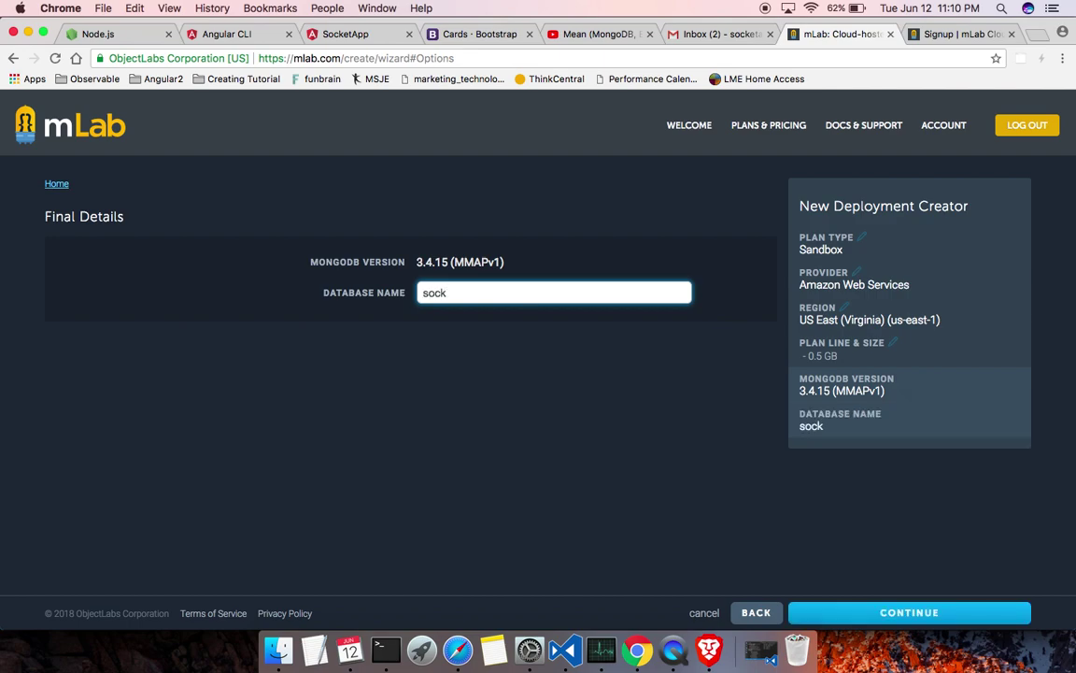
{"action": "type", "text": "app-todo2"}
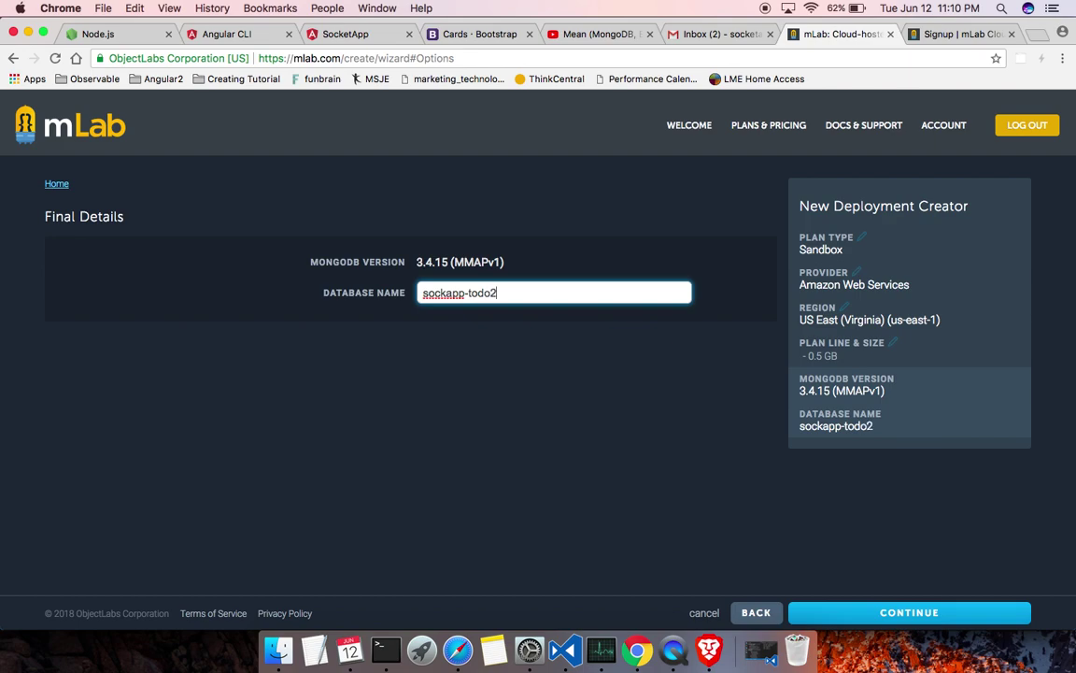
{"action": "left_click", "coordinate": [899, 614]}
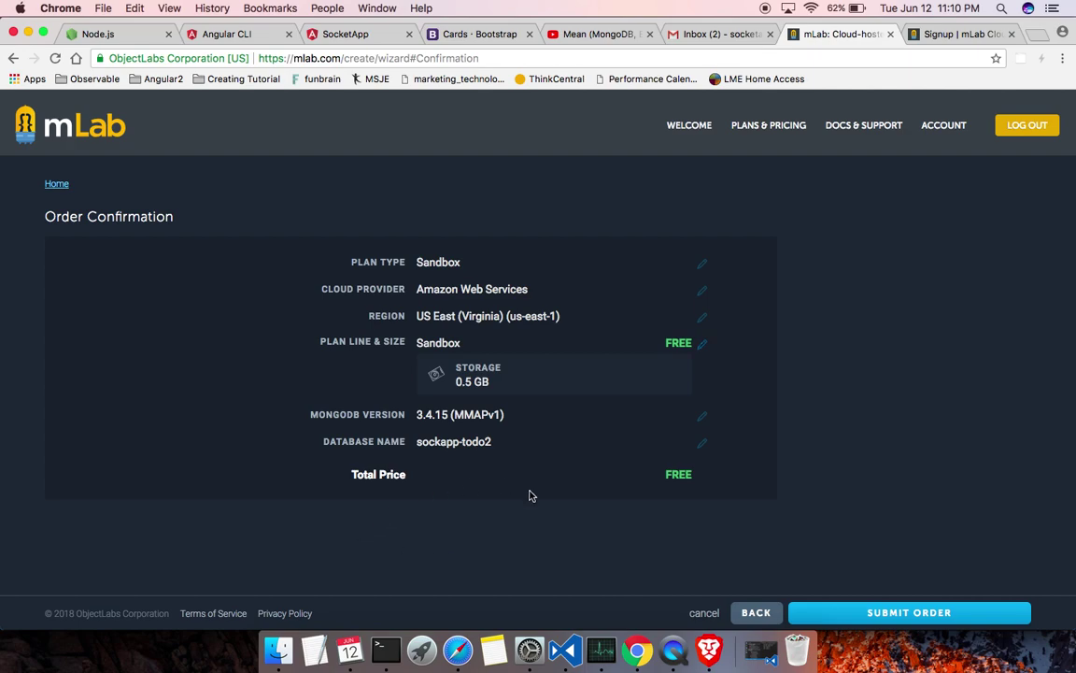
{"action": "left_click", "coordinate": [865, 609]}
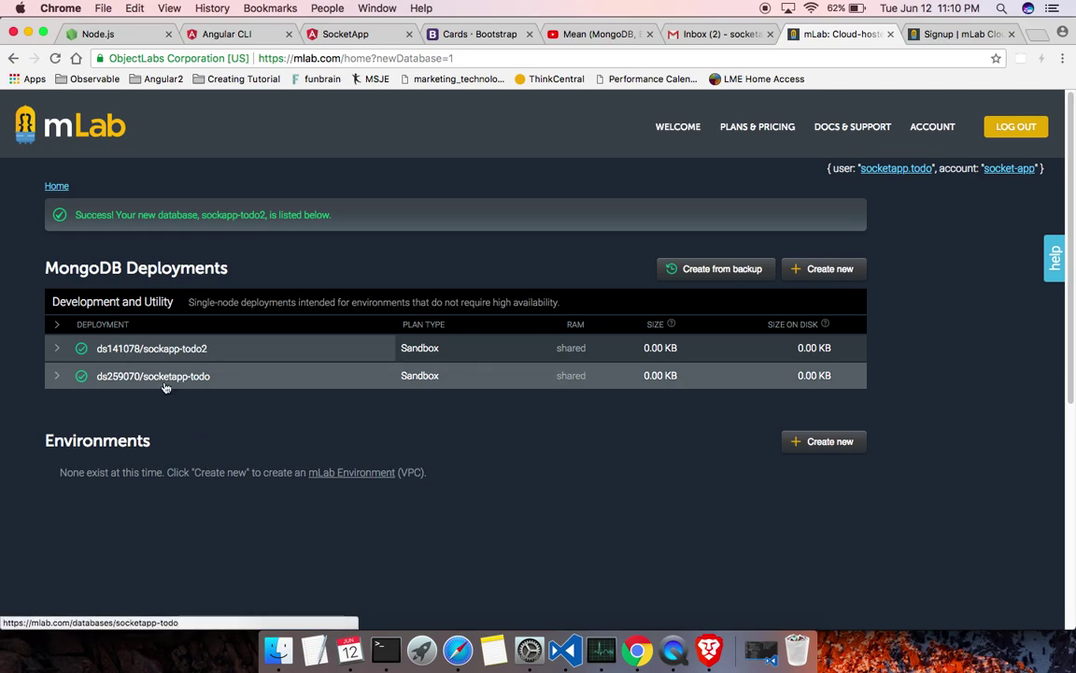
- Examine the socketapp-todo database's users, the form for adding a database user, and the standard MongoDB driver URI
{"action": "left_click", "coordinate": [165, 385]}
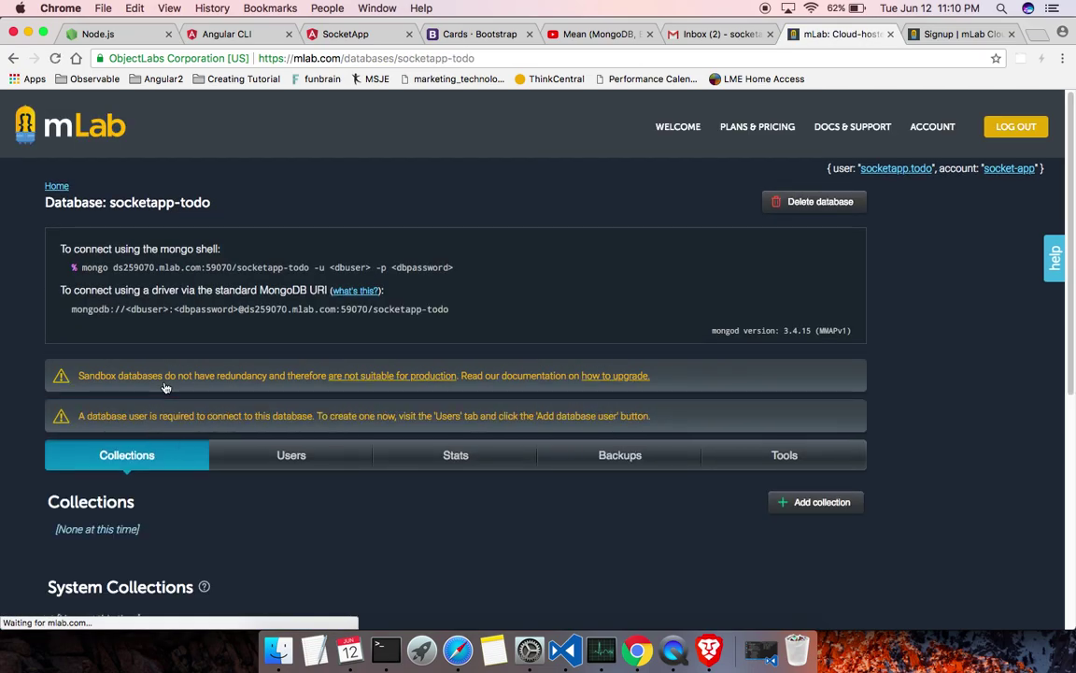
{"action": "left_click", "coordinate": [291, 455]}
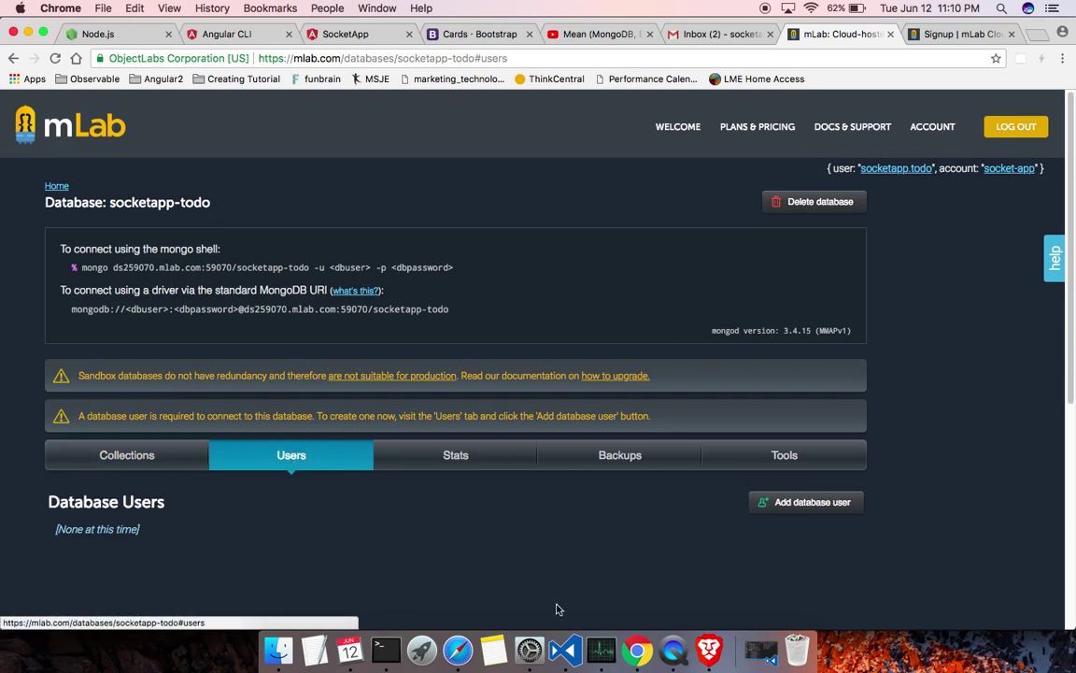
{"action": "left_click", "coordinate": [835, 506]}
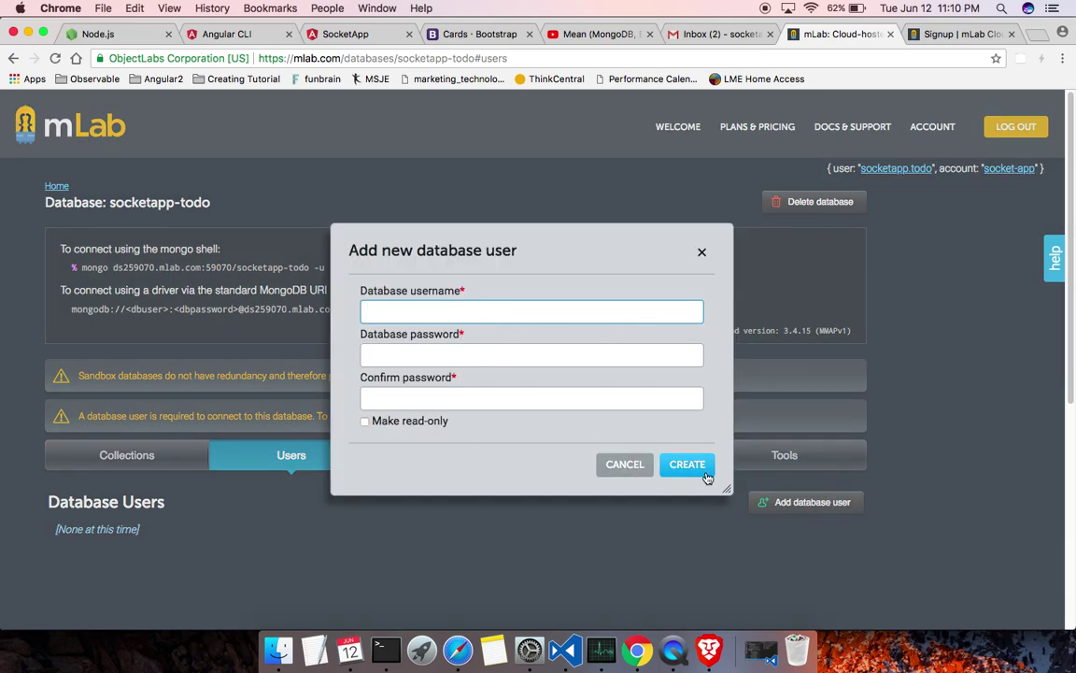
{"action": "left_click", "coordinate": [701, 252]}
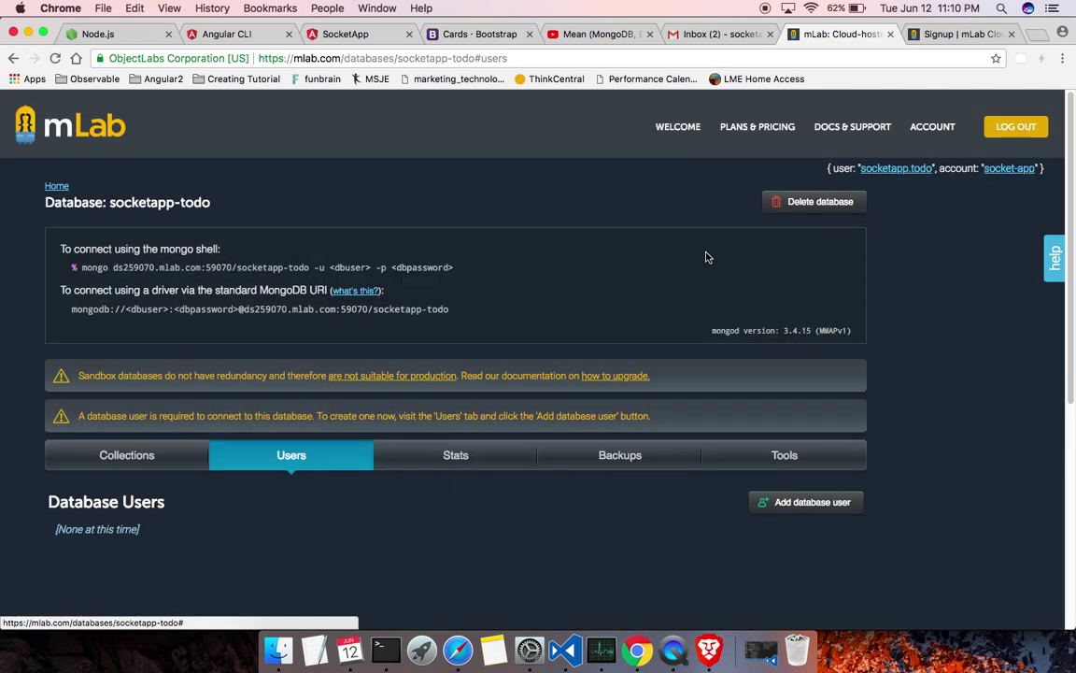
{"action": "triple_click", "coordinate": [73, 309]}
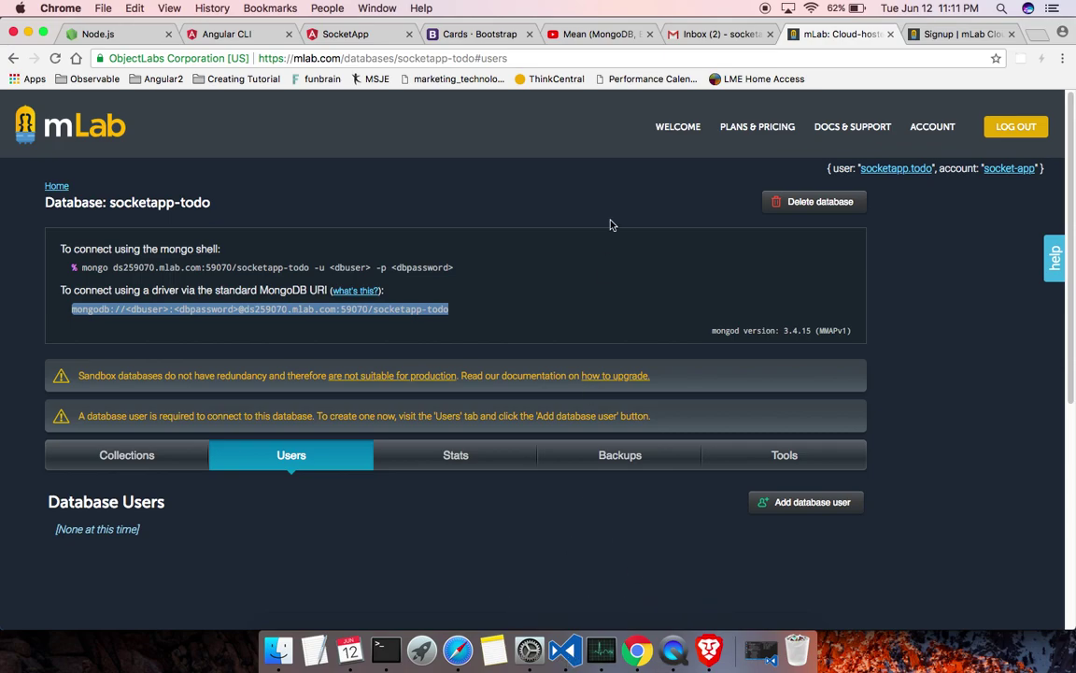
- Switch to Visual Studio Code and extend the Section 3 line of tutorial-intro with "and mongoose" after "Express"
{"action": "left_click", "coordinate": [573, 661]}
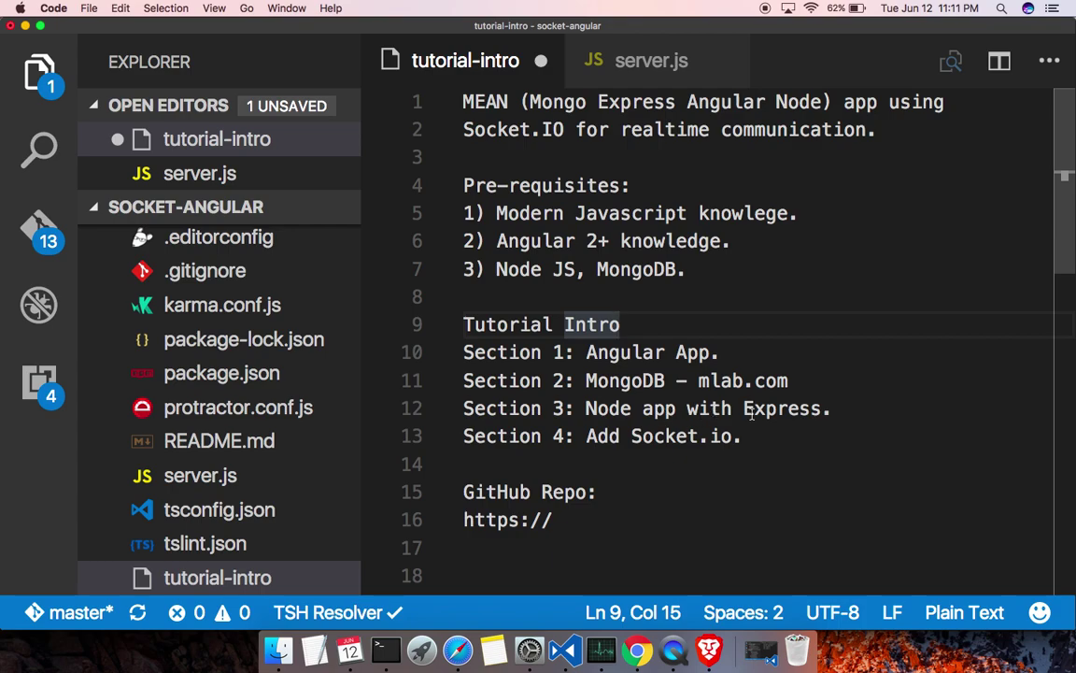
{"action": "left_click", "coordinate": [823, 409]}
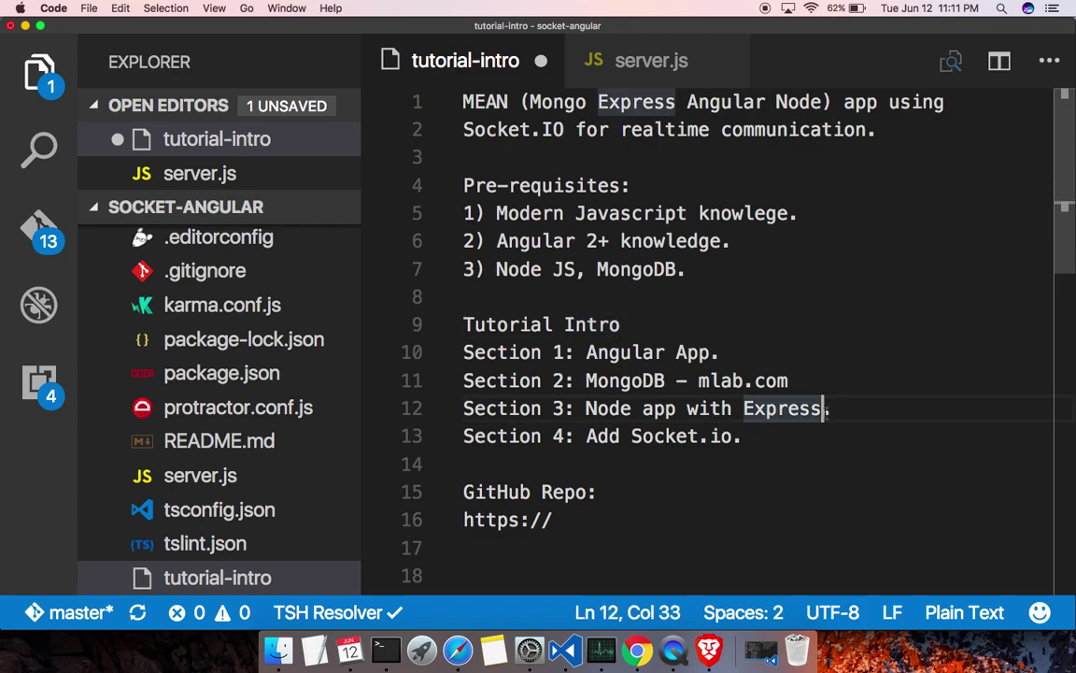
{"action": "type", "text": "and mon"}
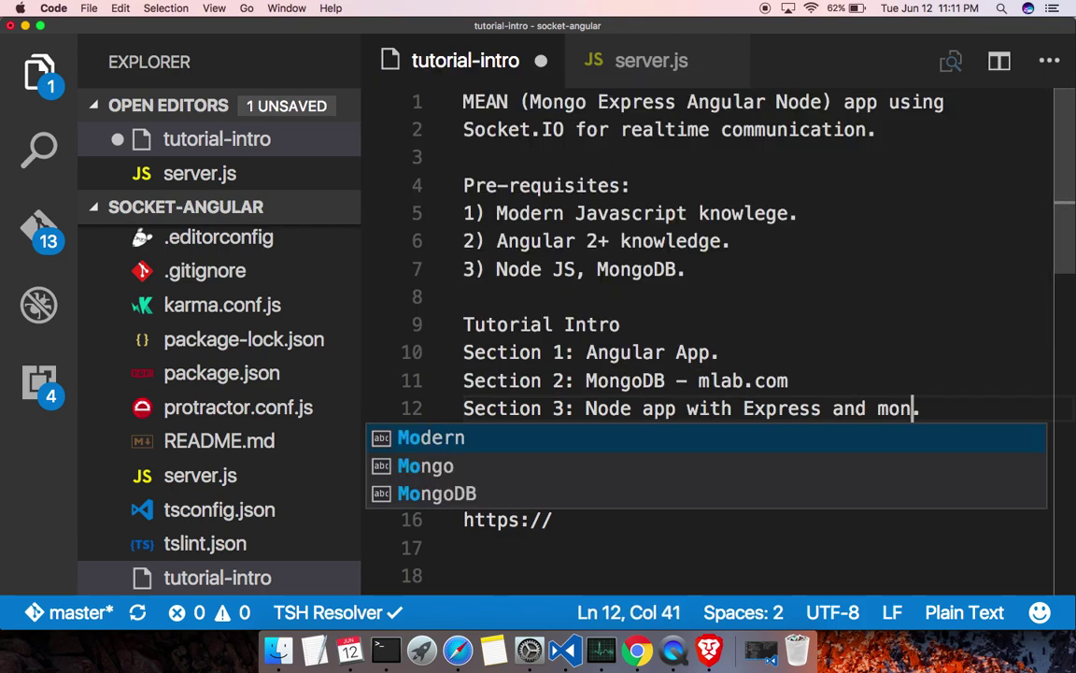
{"action": "type", "text": "goose"}
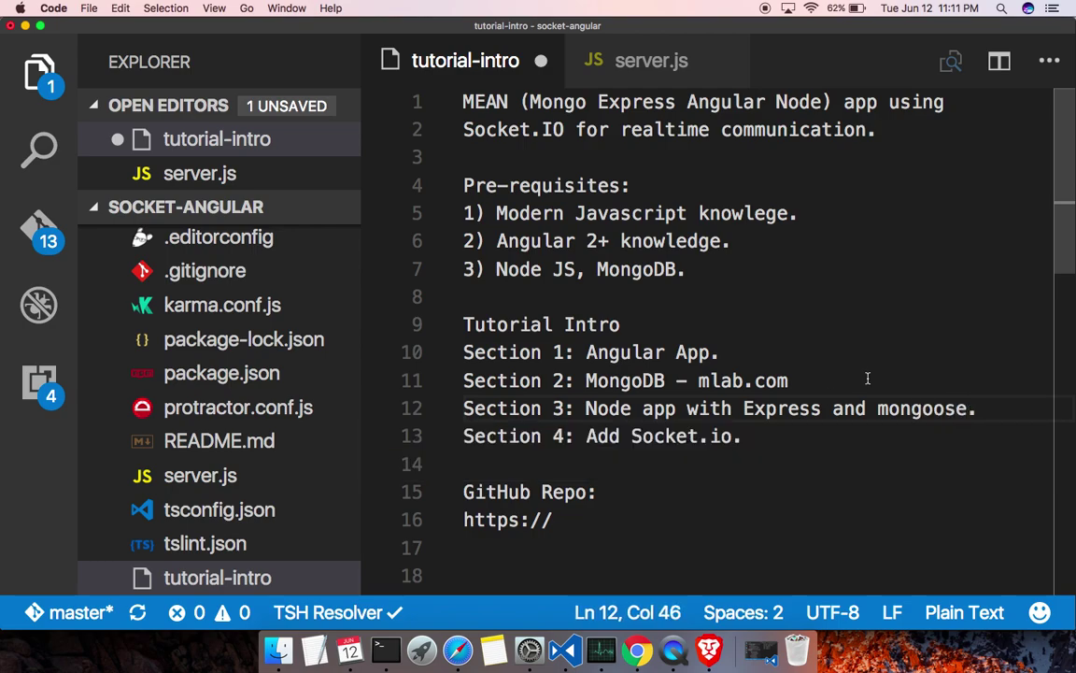